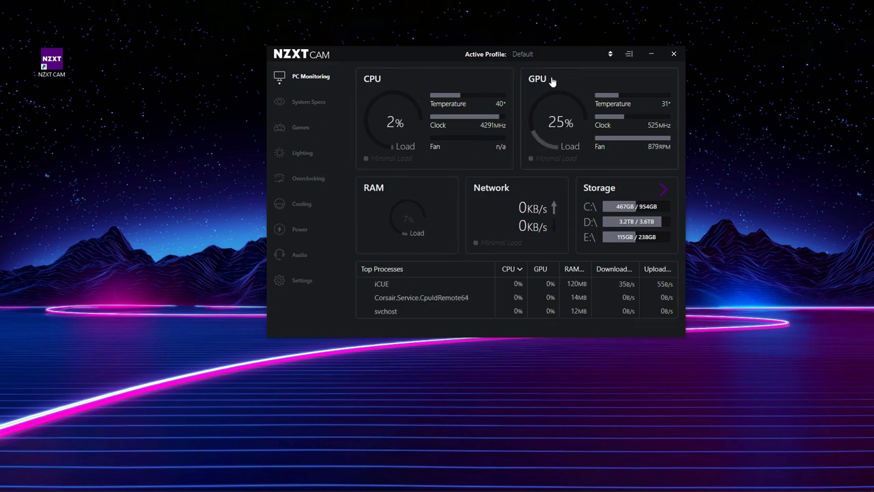
Step: Minimize the NZXT CAM window and create a new folder named Gifs on the desktop
click(655, 55)
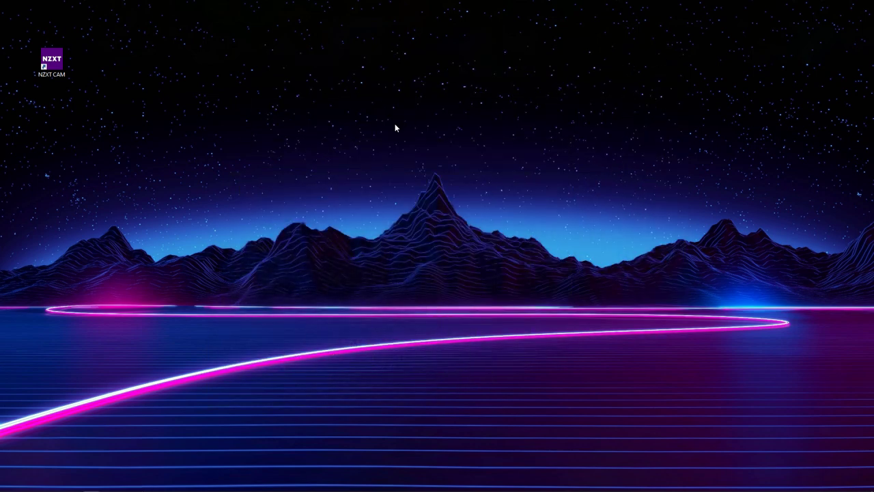
right_click(308, 155)
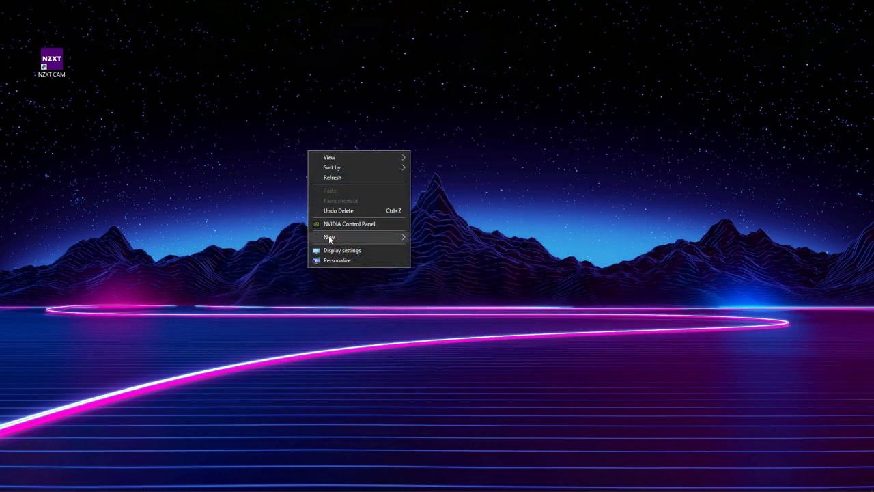
mouse_move(329, 236)
click(417, 238)
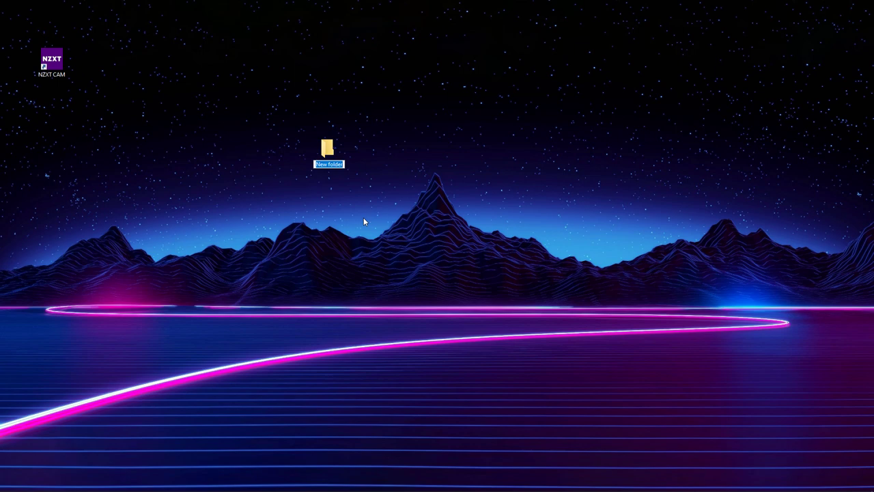
text(Gifs)
key(Return)
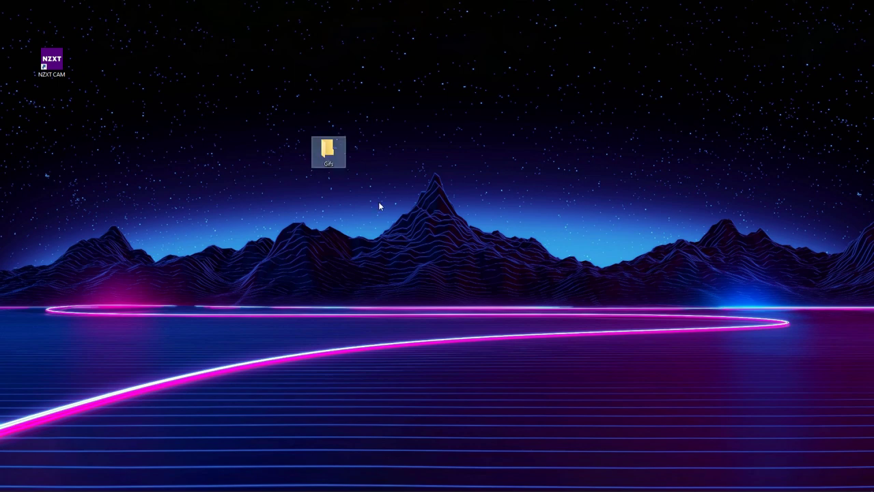
Step: Restore the NZXT CAM window and move it aside so it does not cover the Gifs folder
mouse_move(199, 487)
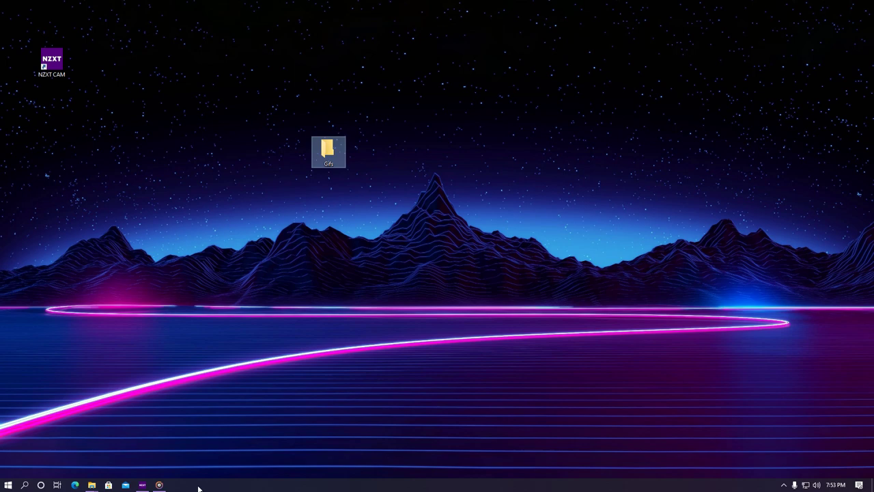
click(141, 484)
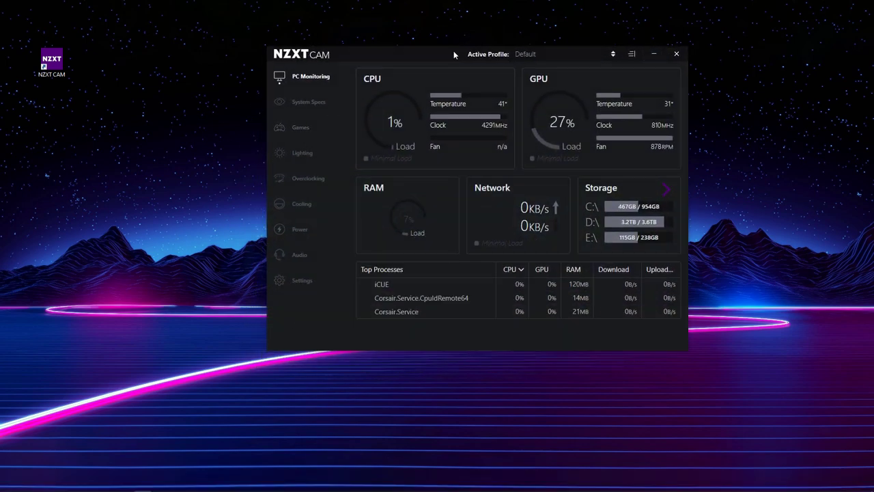
drag(454, 51, 606, 45)
Step: Switch to Microsoft Edge, search the web for "broly gifs" and show the image results
mouse_move(157, 489)
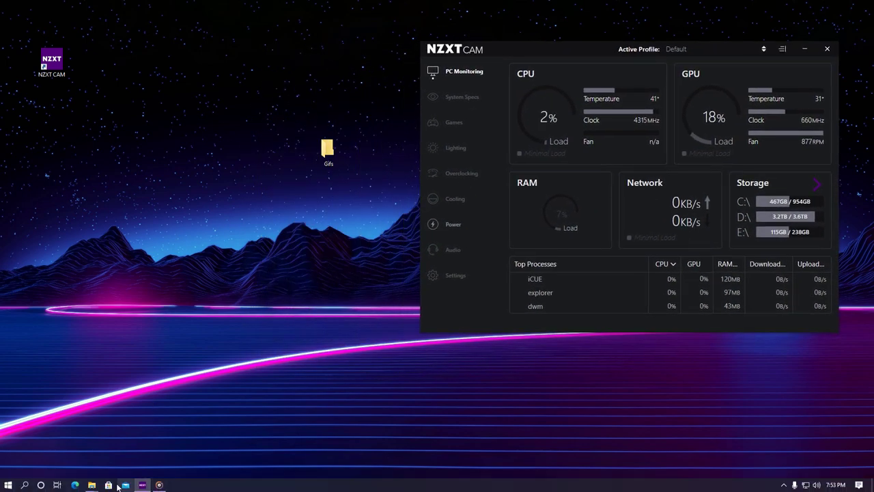
click(74, 485)
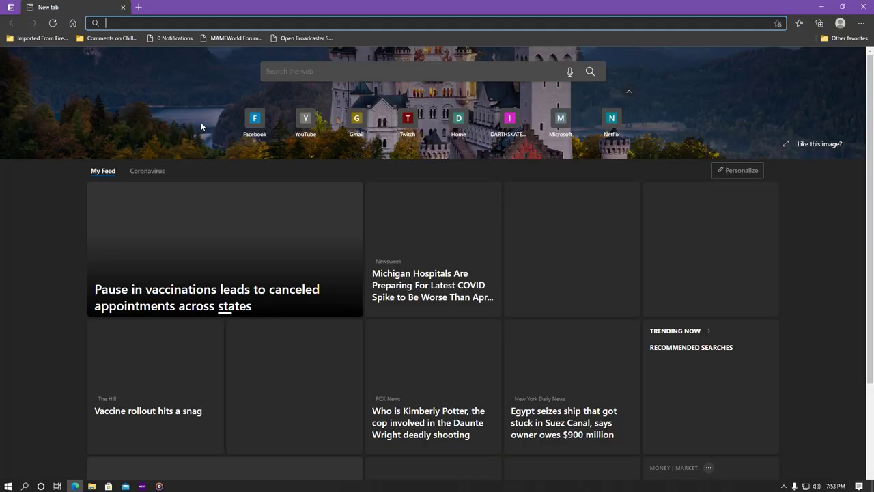
click(305, 72)
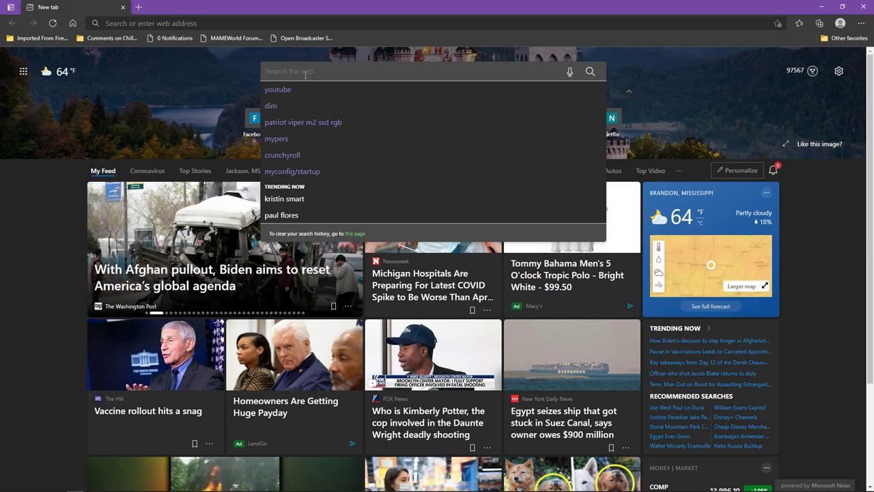
text(broly)
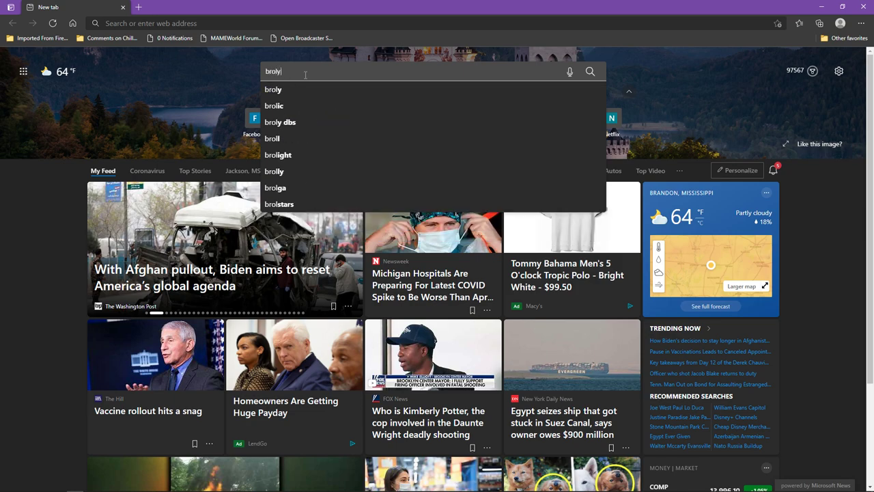
text( gifs)
key(Return)
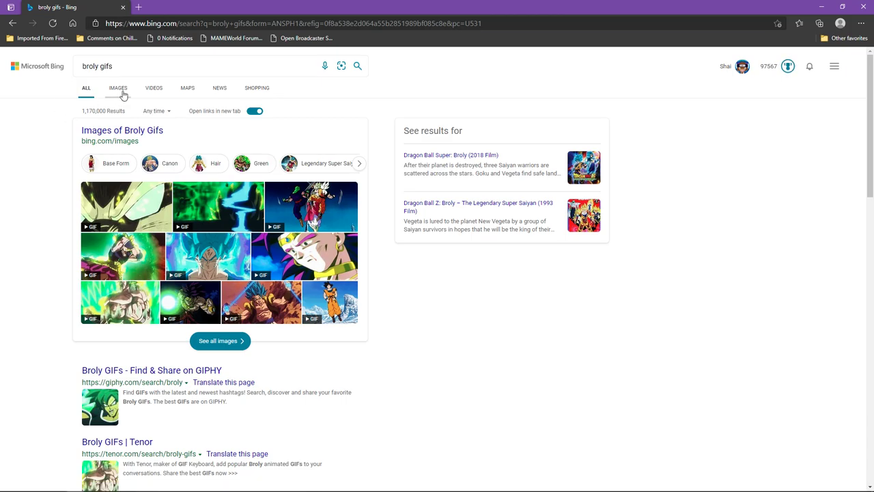
click(121, 90)
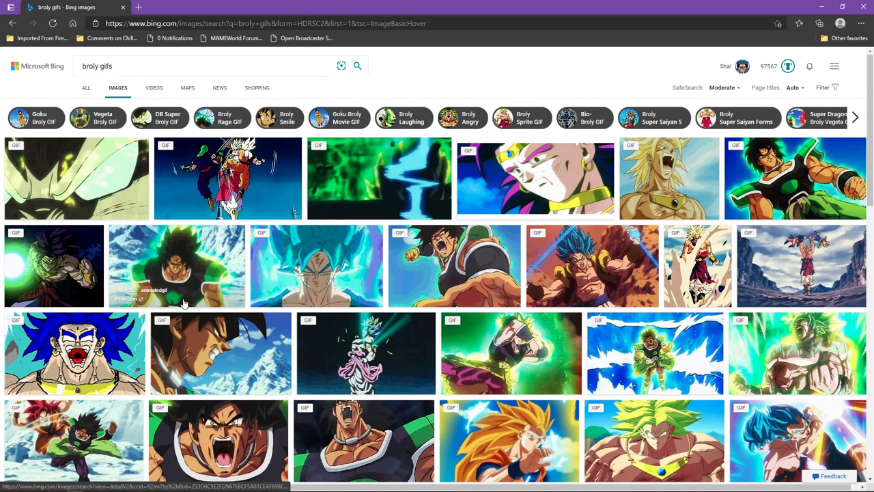
Step: Open the close-up GIF of the screaming dark-haired Broly from the image results
scroll(243, 355, down, 1)
scroll(242, 355, down, 3)
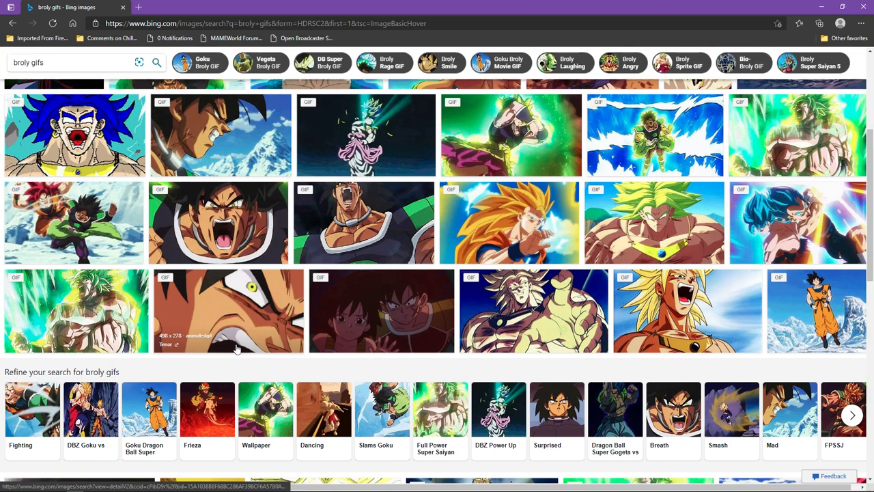
click(227, 235)
Step: Save the opened GIF as tenor in the desktop's Gifs folder and close the browser
right_click(319, 231)
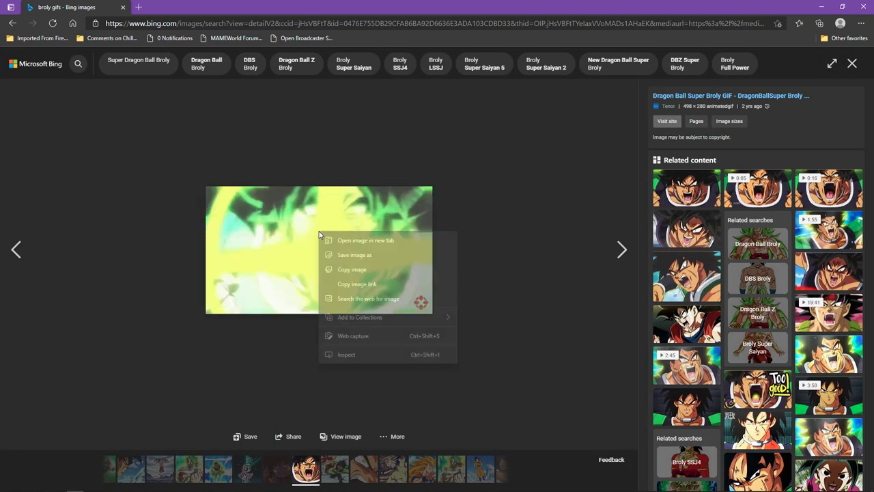
click(346, 256)
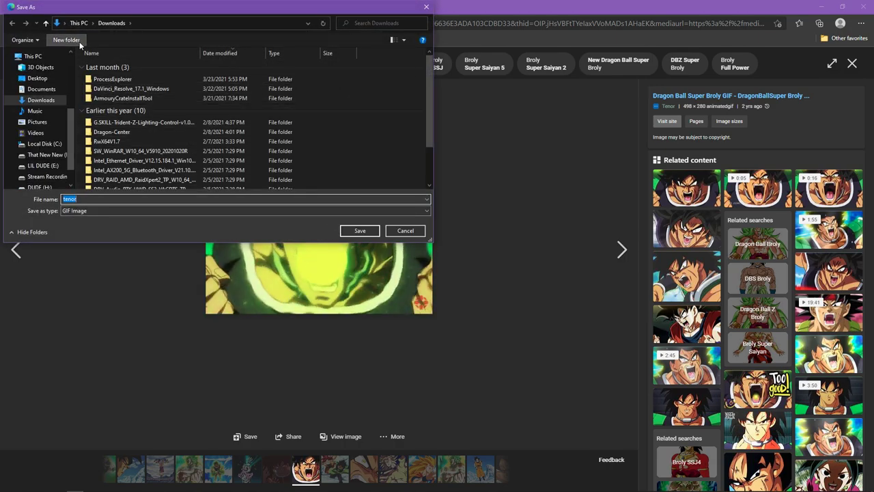
click(55, 78)
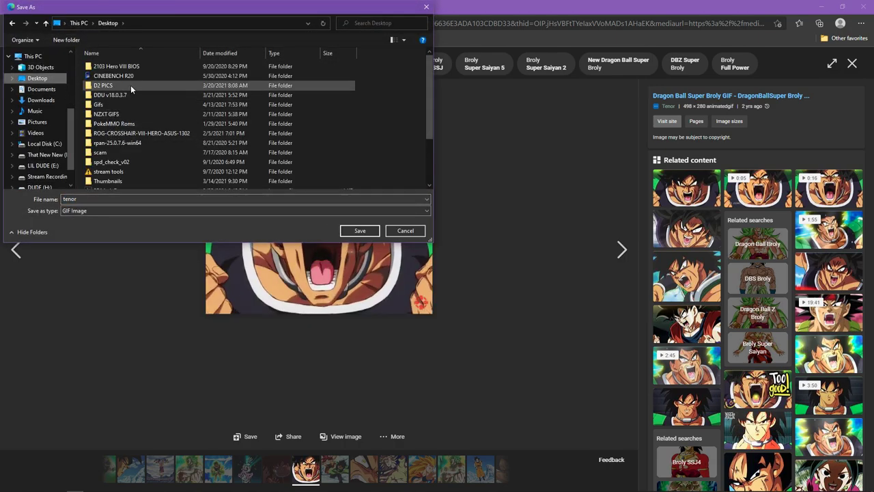
scroll(131, 84, down, 2)
scroll(130, 113, up, 2)
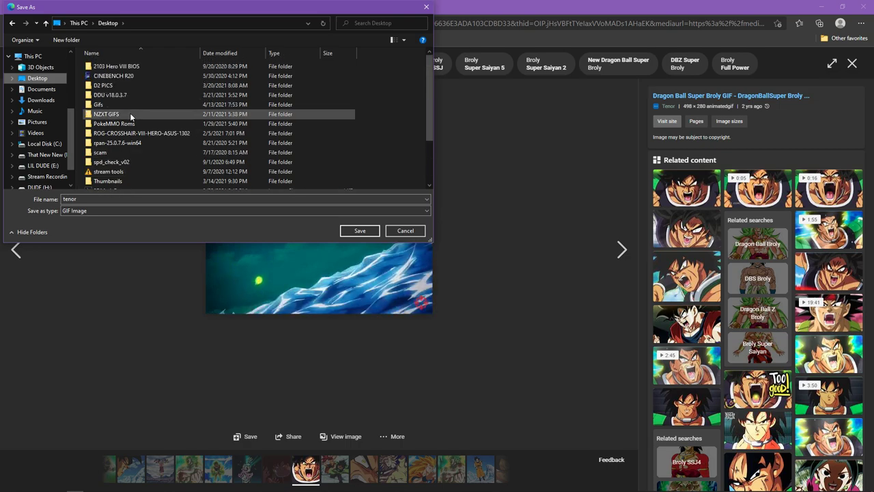
click(110, 109)
double_click(110, 110)
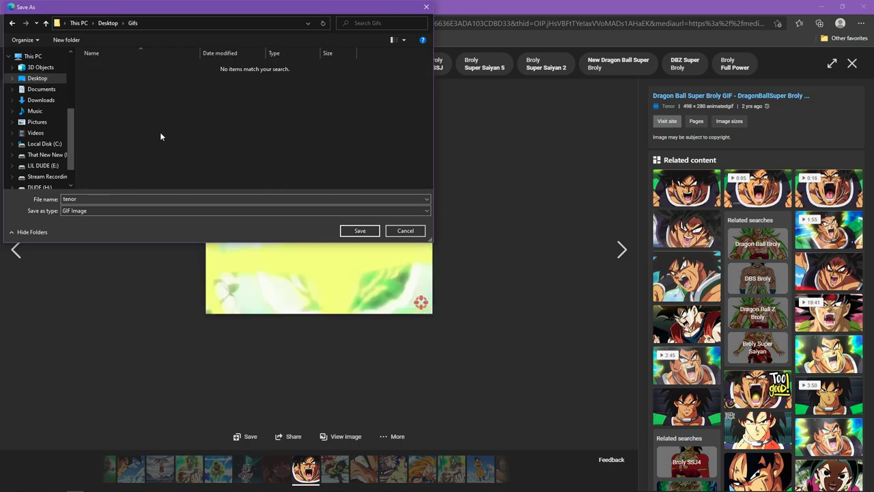
click(357, 231)
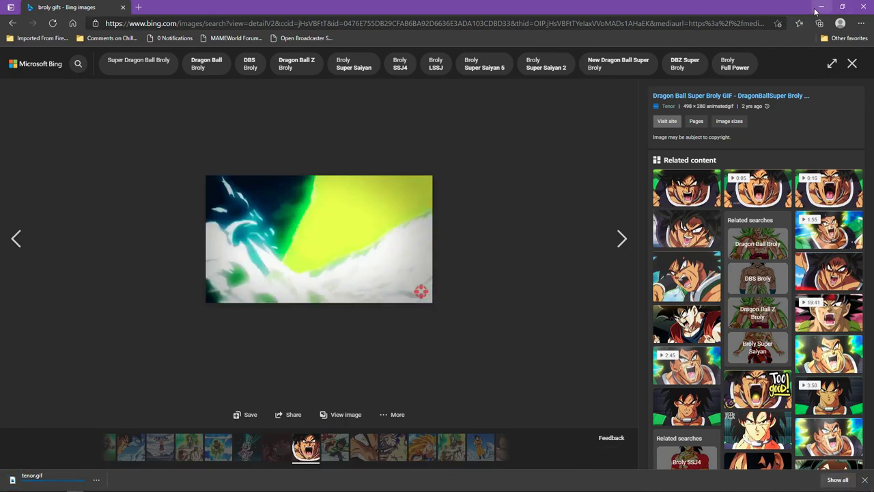
click(862, 5)
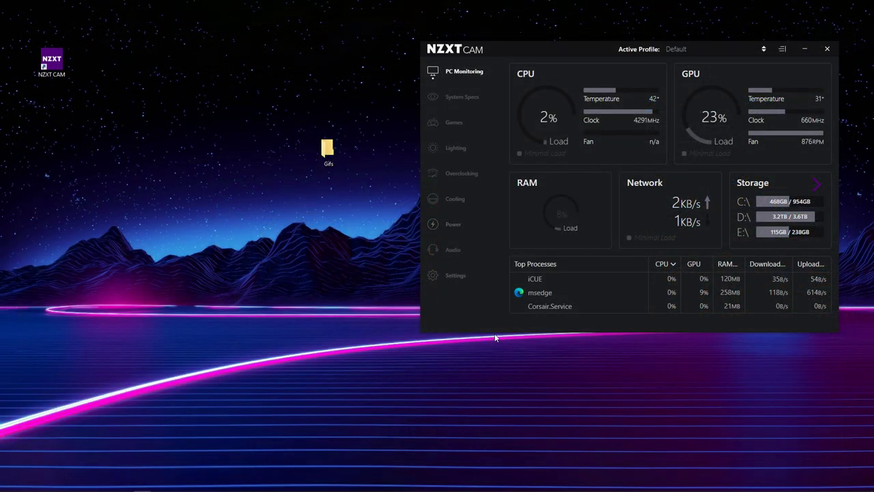
Step: Move NZXT CAM back over the desktop's middle and choose Gif as the Kraken Z3 LCD display's lighting mode
drag(608, 49, 378, 51)
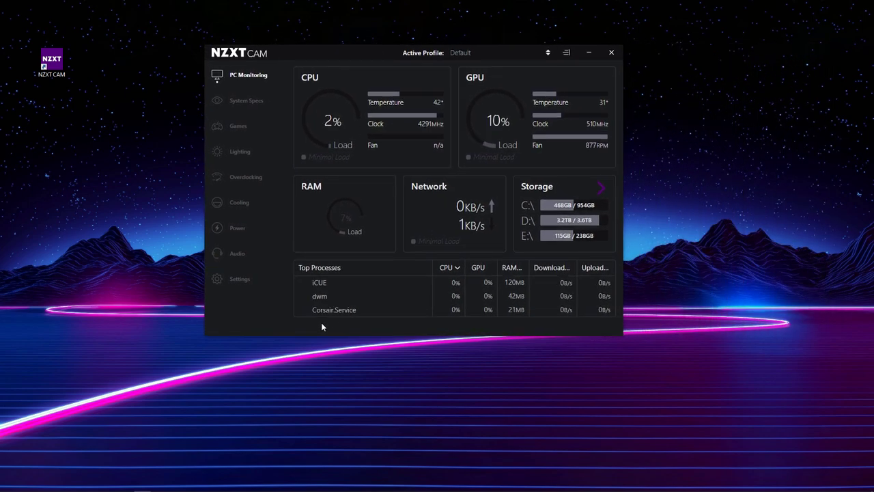
click(237, 153)
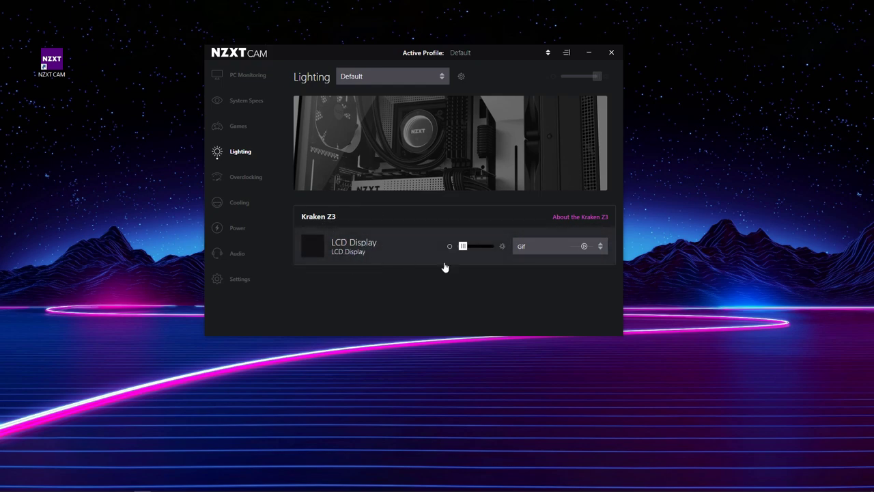
click(557, 246)
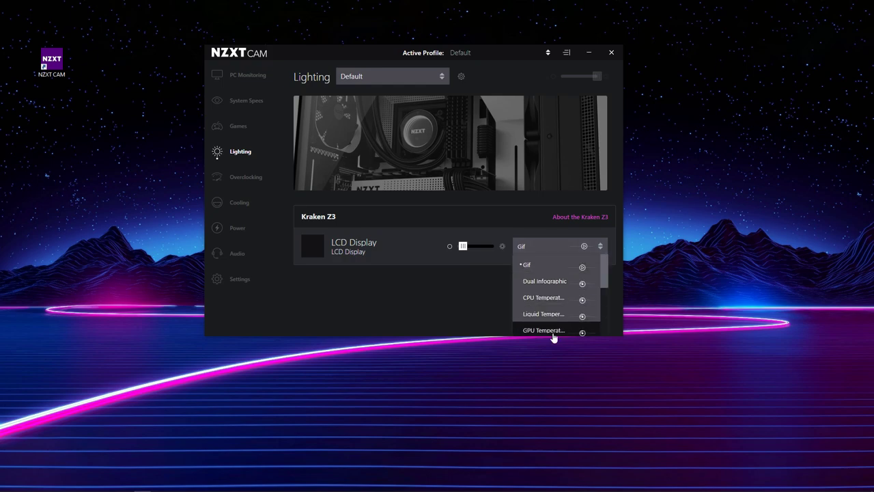
scroll(530, 287, down, 3)
scroll(532, 309, up, 3)
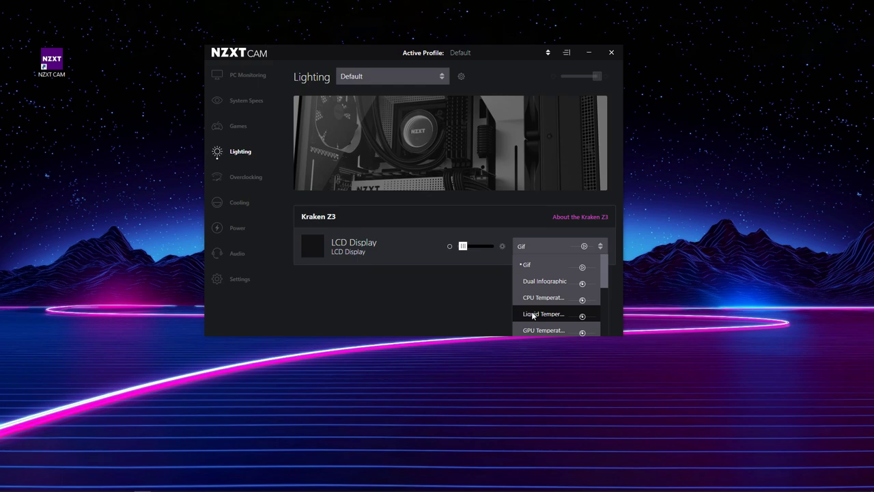
click(540, 268)
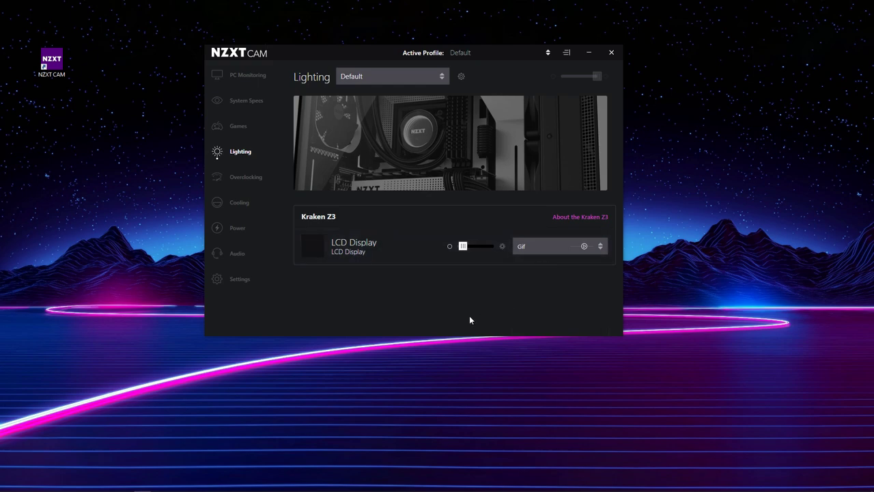
Step: Expand the LCD Display settings and upload the tenor GIF from the desktop's Gifs folder
click(324, 251)
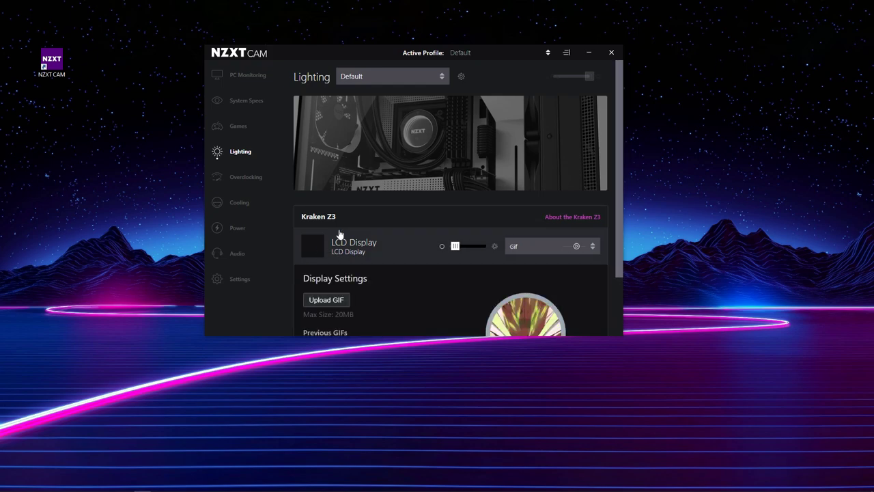
scroll(372, 259, down, 2)
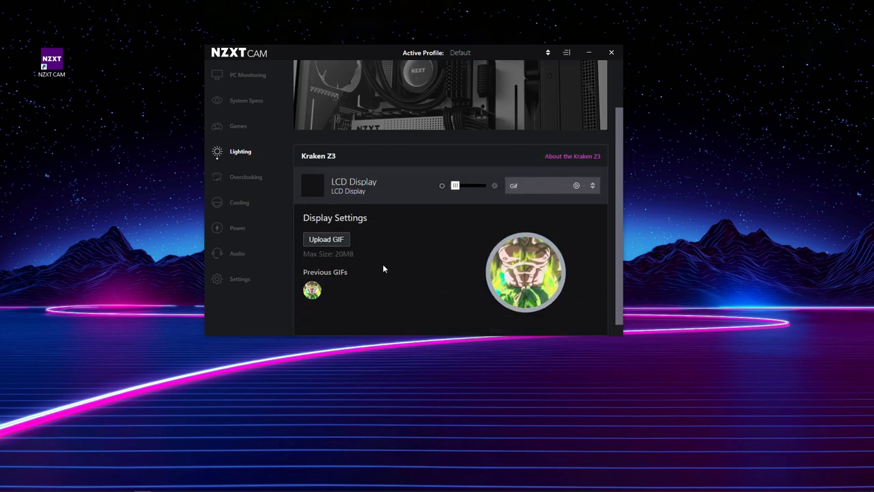
click(326, 240)
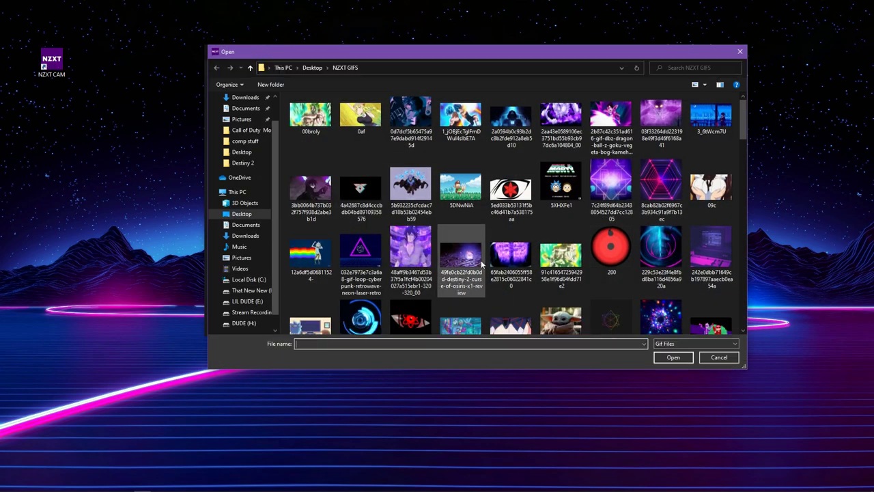
click(312, 68)
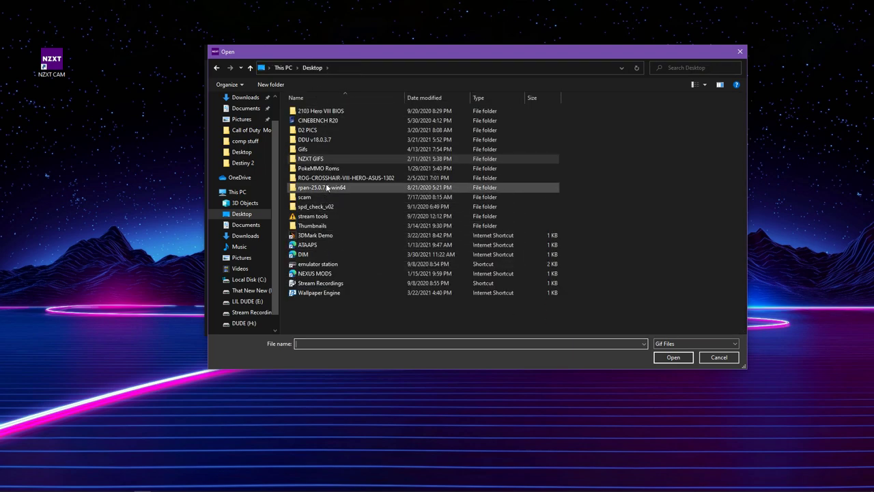
double_click(314, 149)
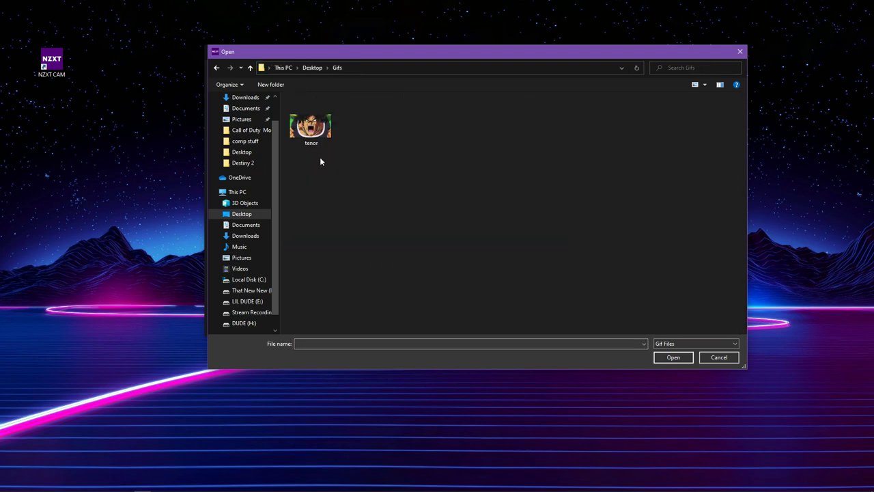
double_click(310, 127)
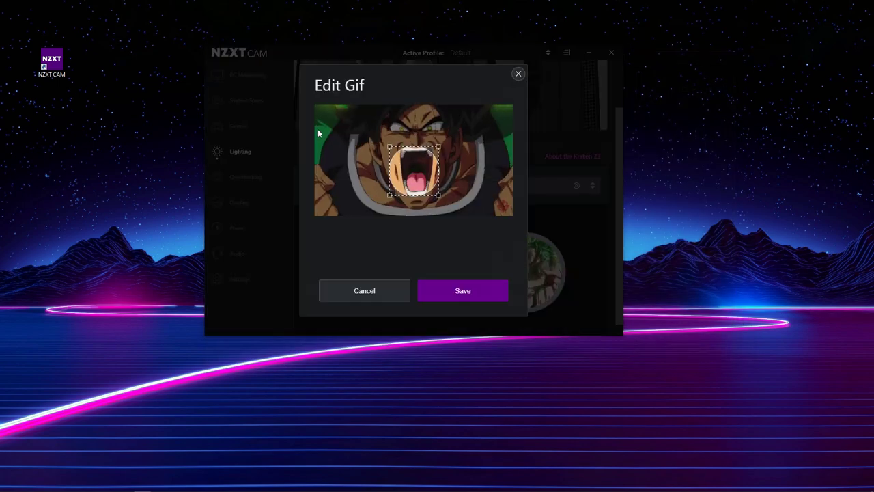
Step: Enlarge the circular crop to the GIF's full height, centre it on Broly's face and save the edit
drag(389, 146, 347, 106)
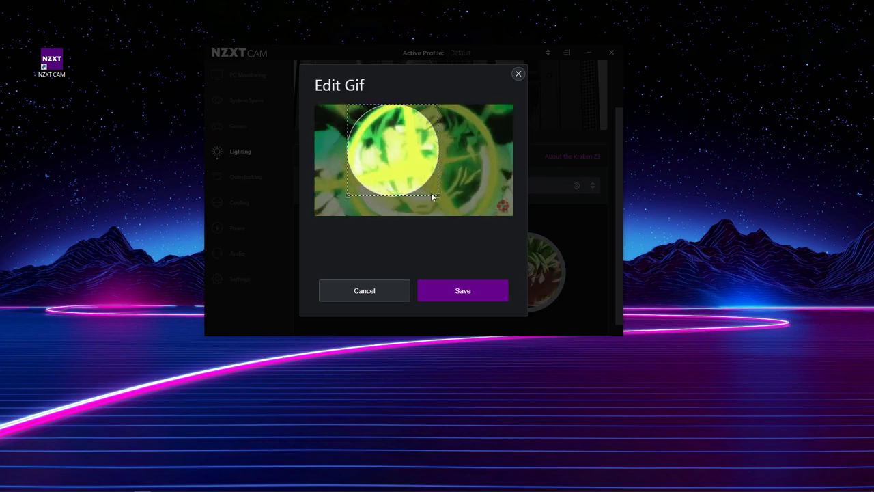
drag(435, 195, 459, 216)
drag(413, 179, 428, 180)
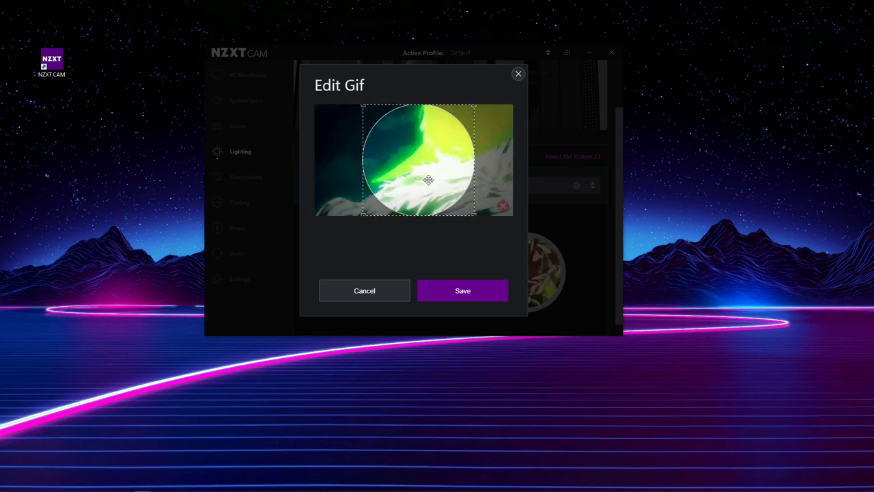
click(454, 294)
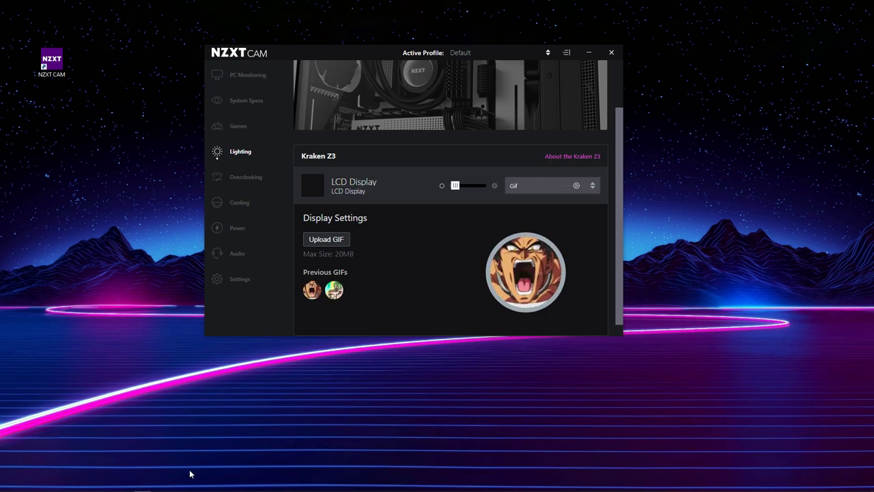
Step: Switch to Microsoft Edge, search the web for "funny gifs" and show the image results
mouse_move(157, 456)
click(77, 485)
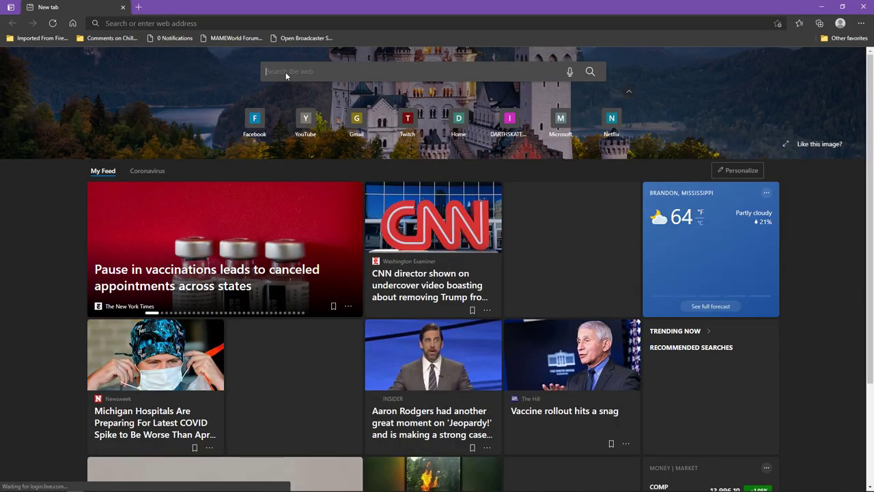
click(288, 75)
text(funn)
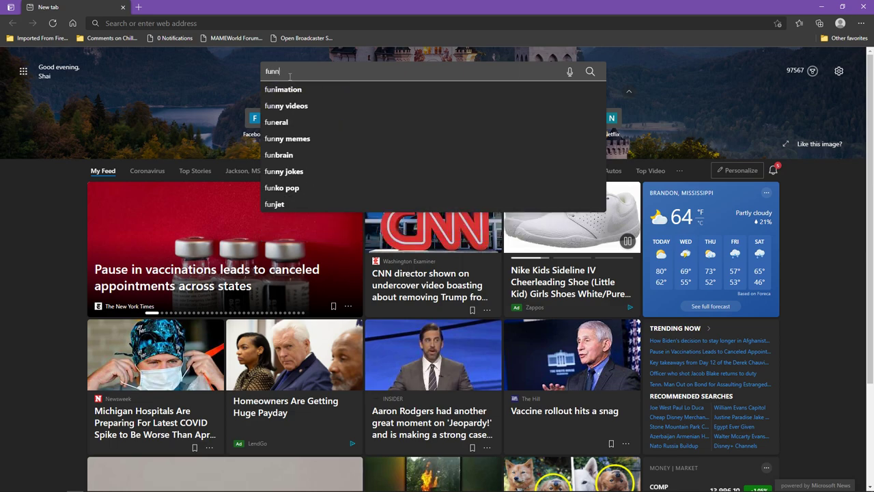
text(t gi)
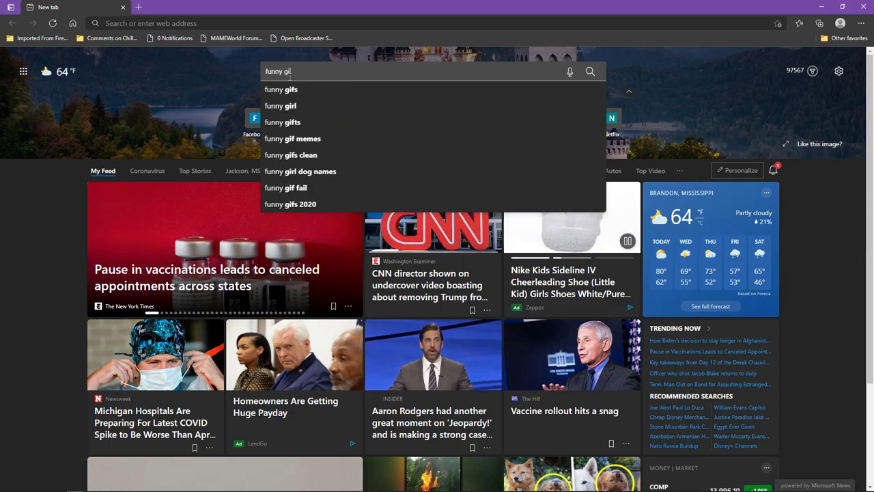
text(fs)
key(Return)
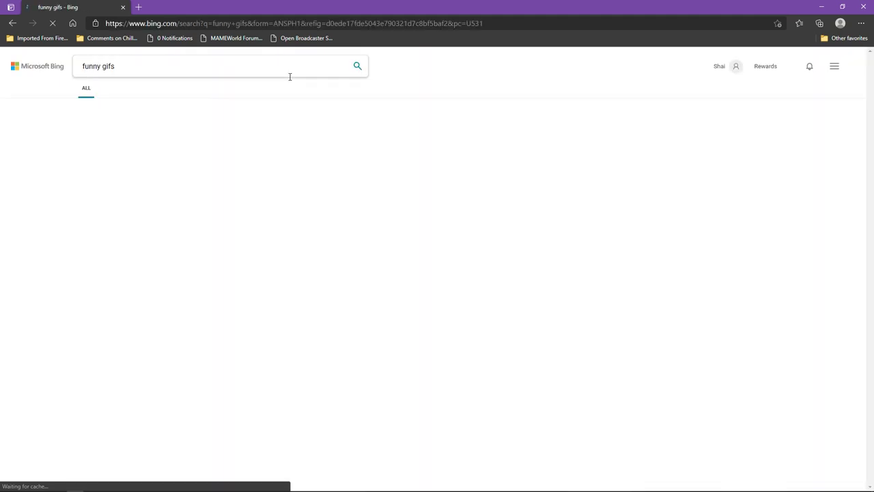
click(119, 88)
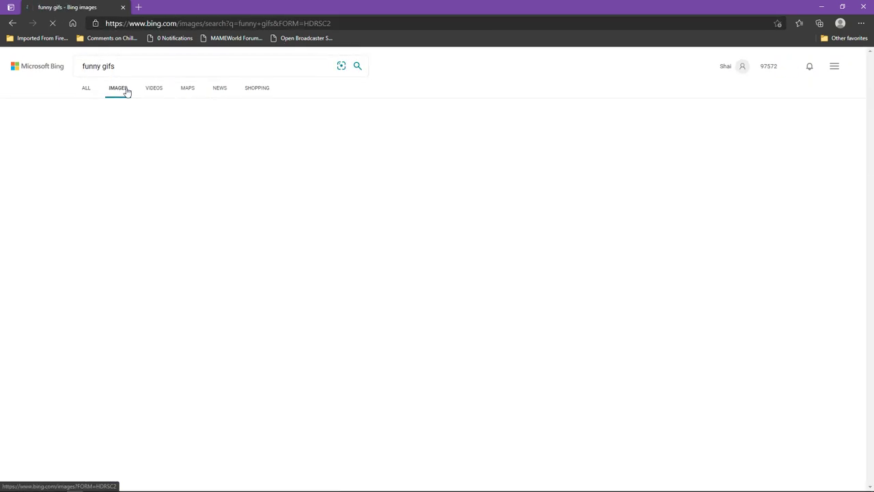
Step: Open the GIF of the laughing man in a suit from the image results and save it to the desktop's Gifs folder under its suggested name
scroll(232, 354, down, 1)
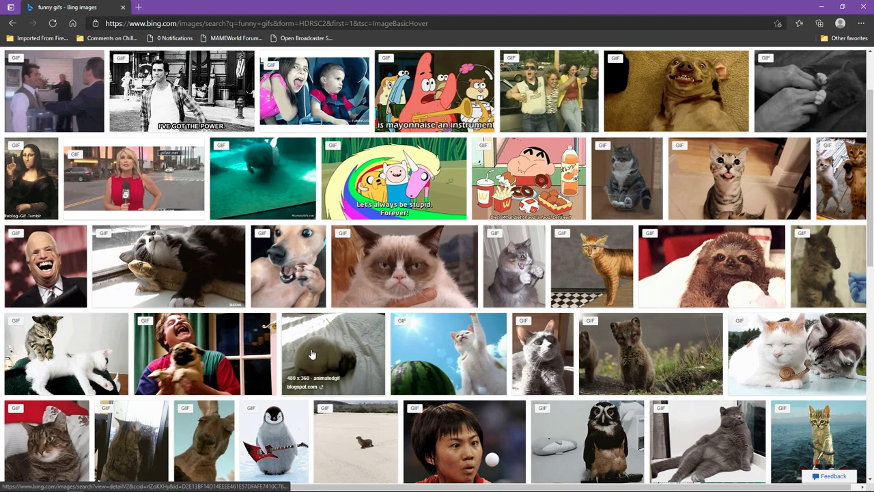
scroll(278, 356, down, 2)
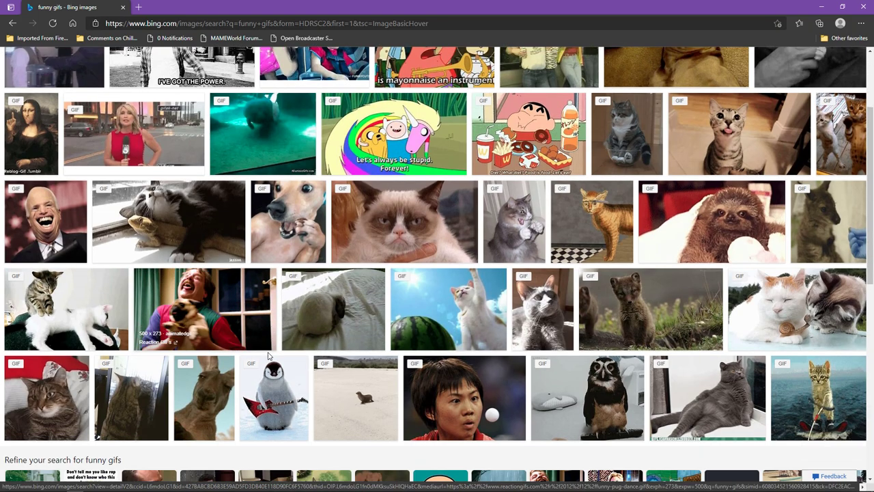
scroll(188, 396, up, 2)
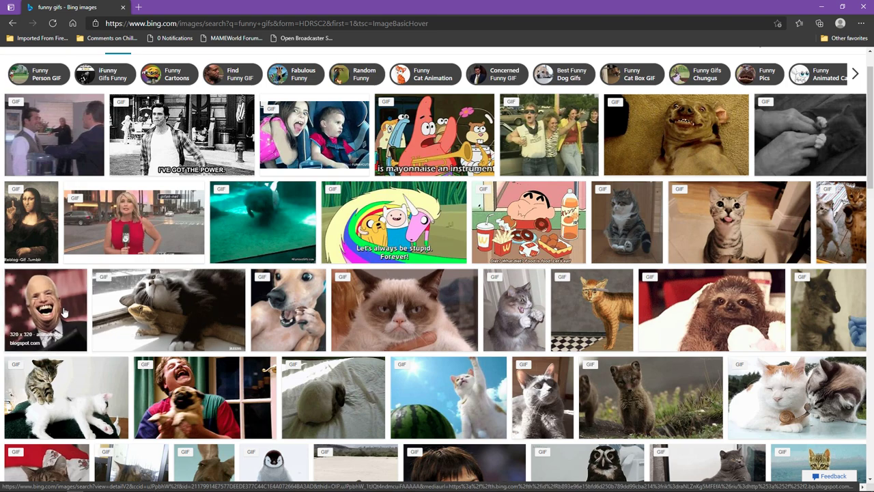
click(63, 312)
right_click(345, 243)
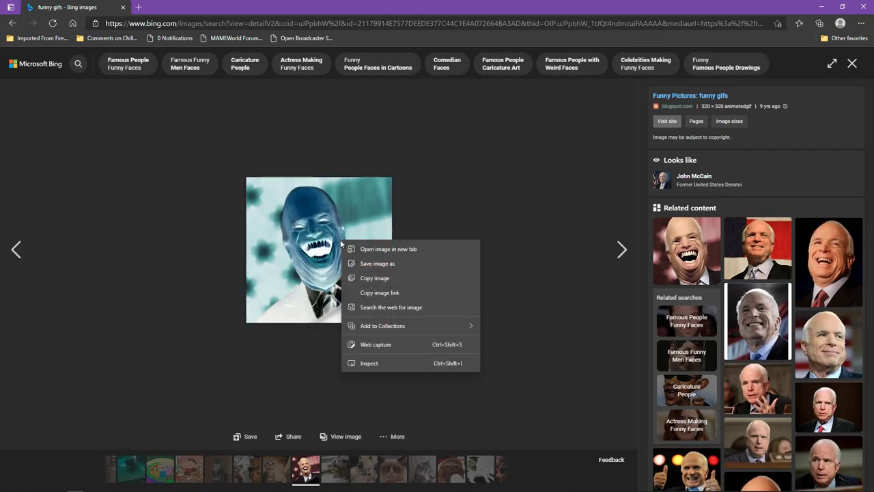
click(380, 275)
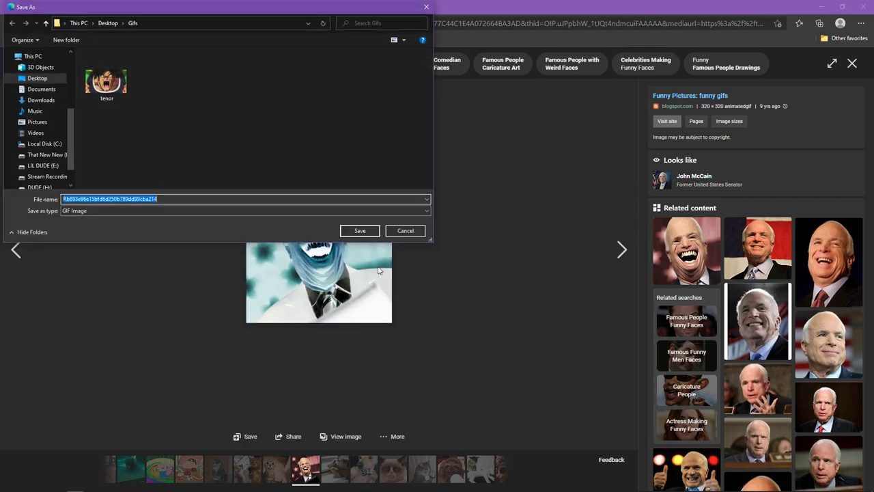
click(360, 230)
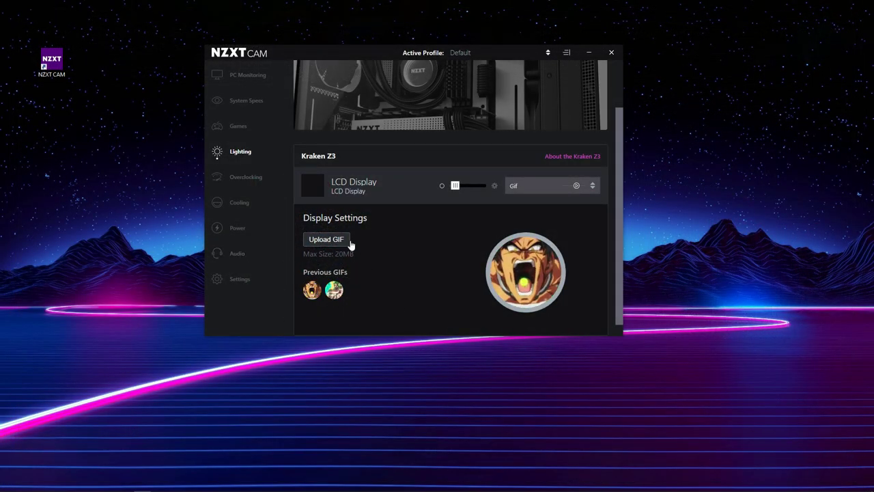
Step: In NZXT CAM, upload the laughing man GIF from the Gifs folder, enlarge its circular crop to the full image and save the edit
click(328, 241)
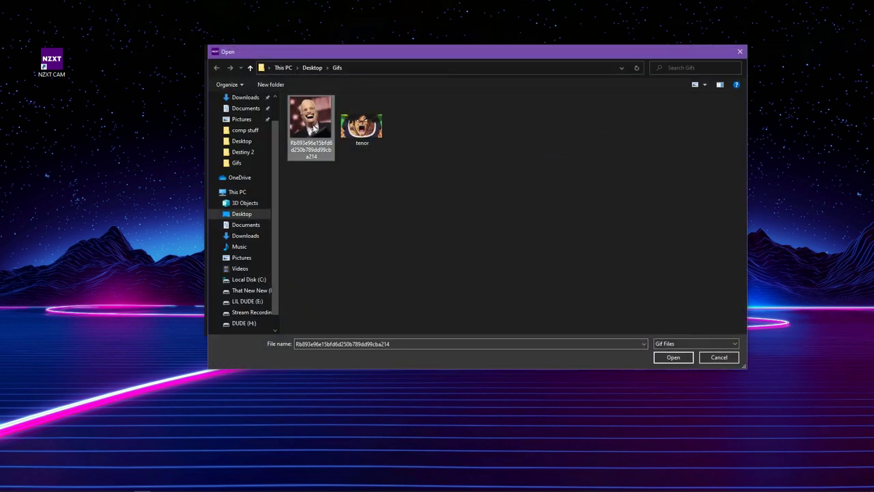
double_click(315, 128)
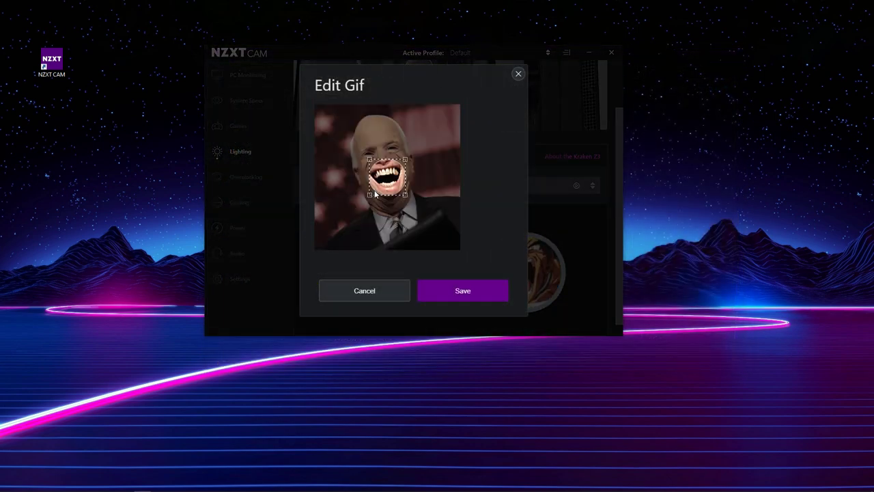
drag(370, 194, 315, 250)
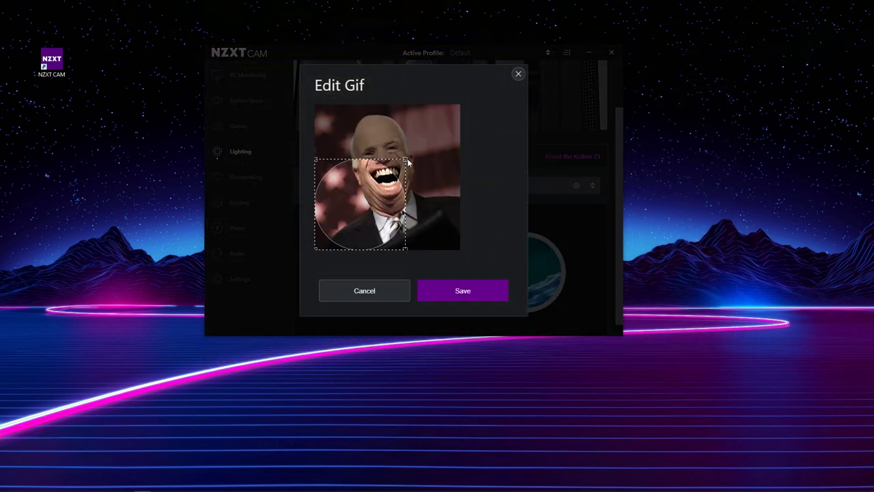
drag(406, 159, 460, 106)
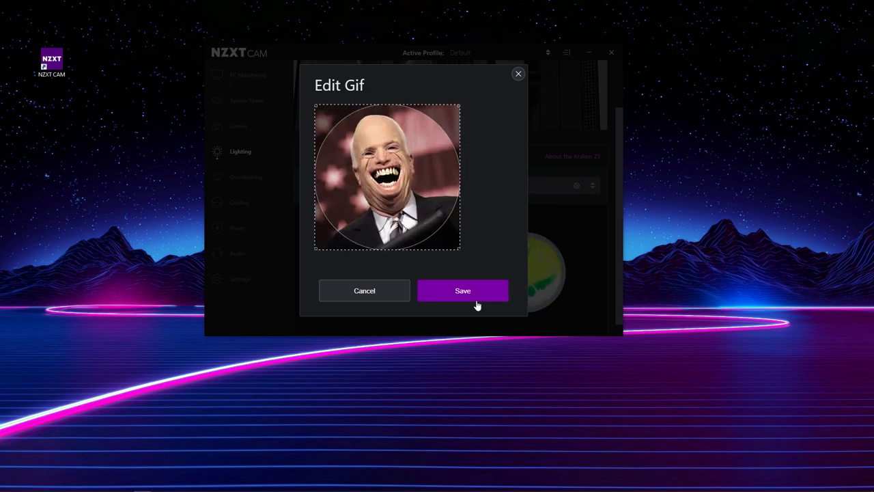
click(460, 290)
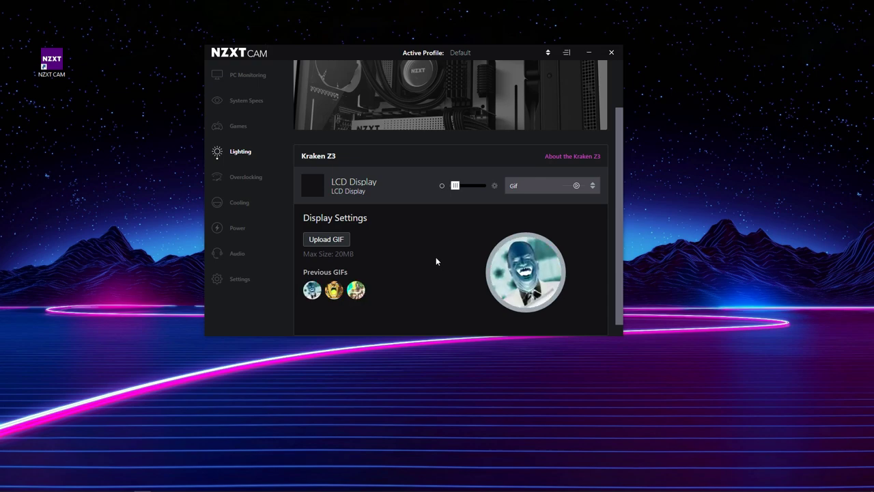
Step: Try the Dual Infographic, CPU Temperature and CPU Load modes on the Kraken Z3 LCD display and return to Gif mode
click(528, 185)
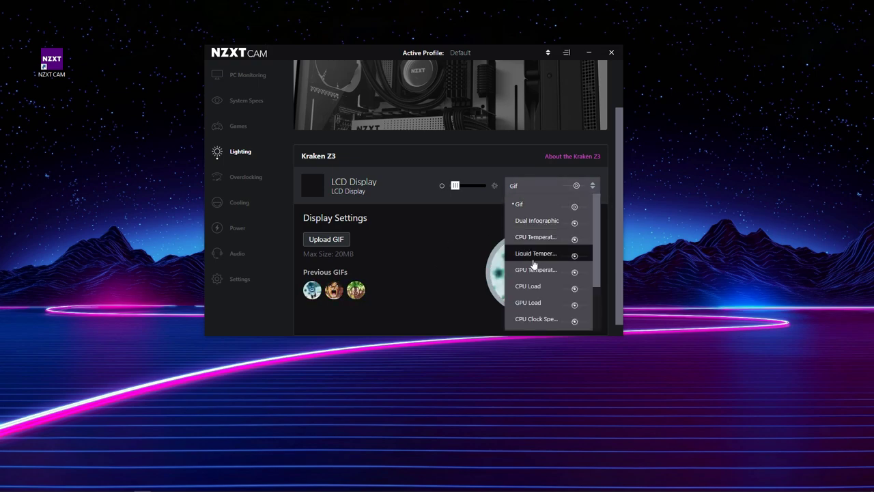
scroll(536, 266, down, 3)
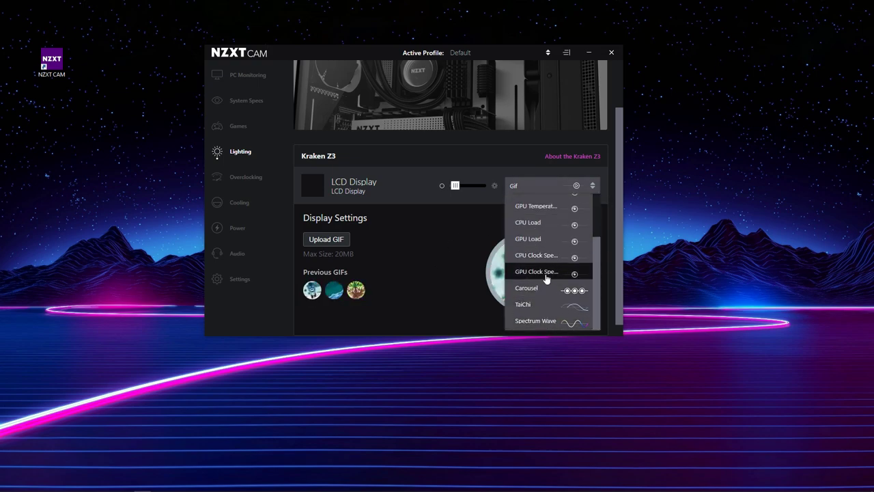
scroll(547, 278, up, 3)
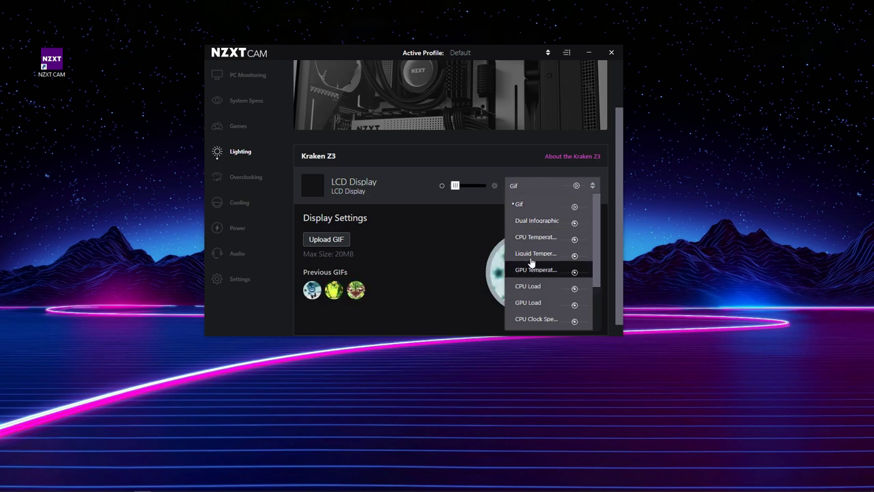
click(531, 222)
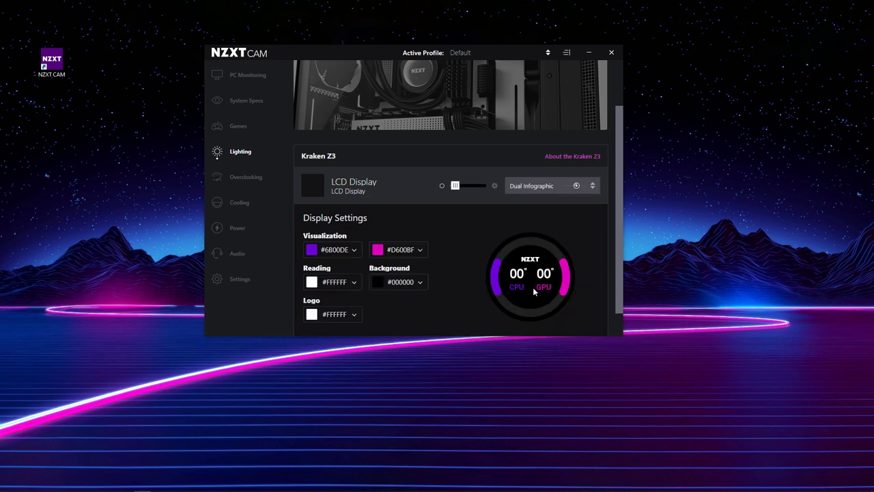
click(532, 185)
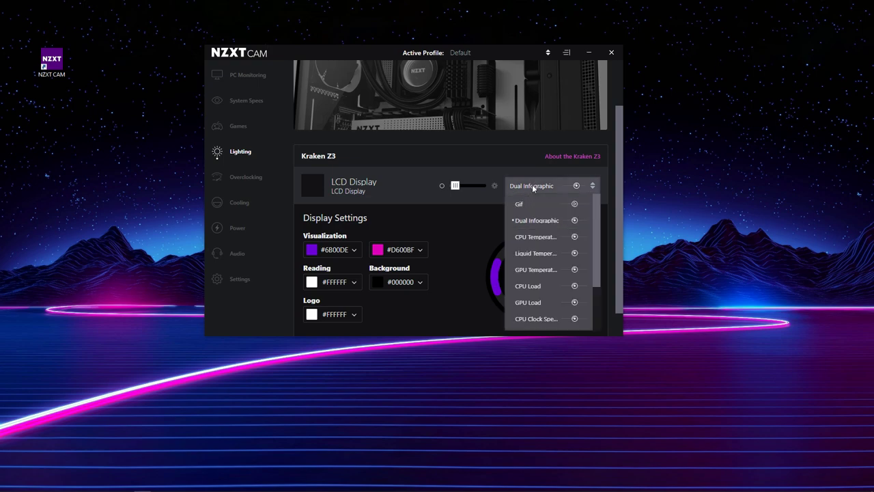
click(534, 236)
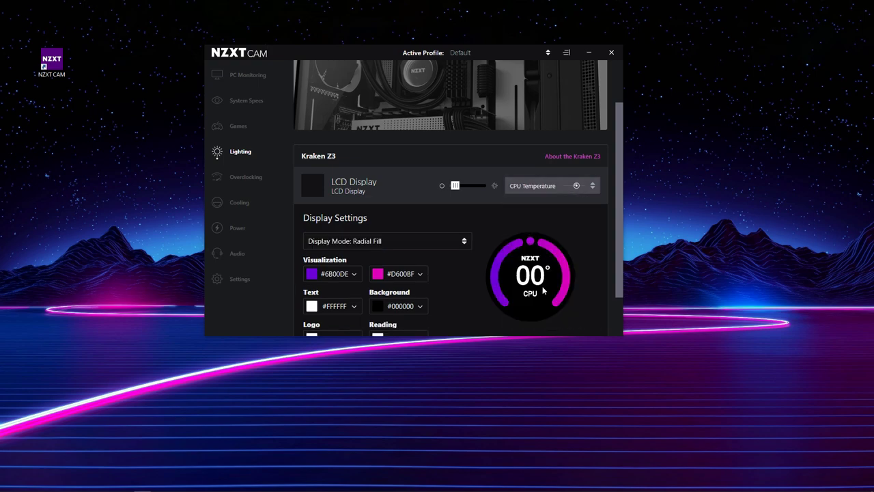
click(534, 186)
click(545, 301)
click(545, 184)
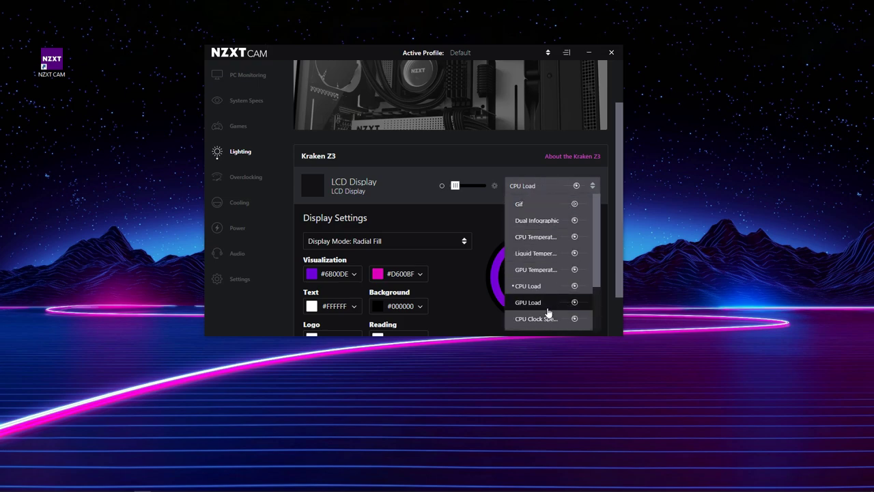
click(533, 203)
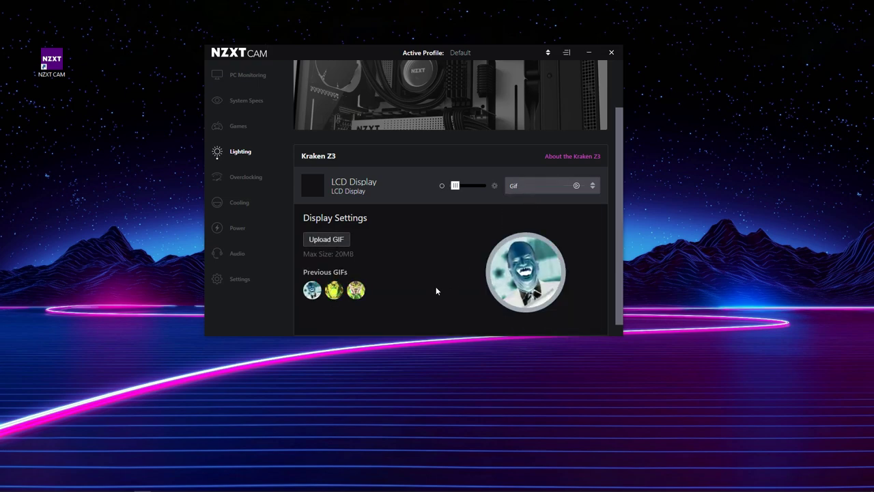
Step: Switch the LCD display between the second and third previous GIFs, ending on the third one
click(334, 289)
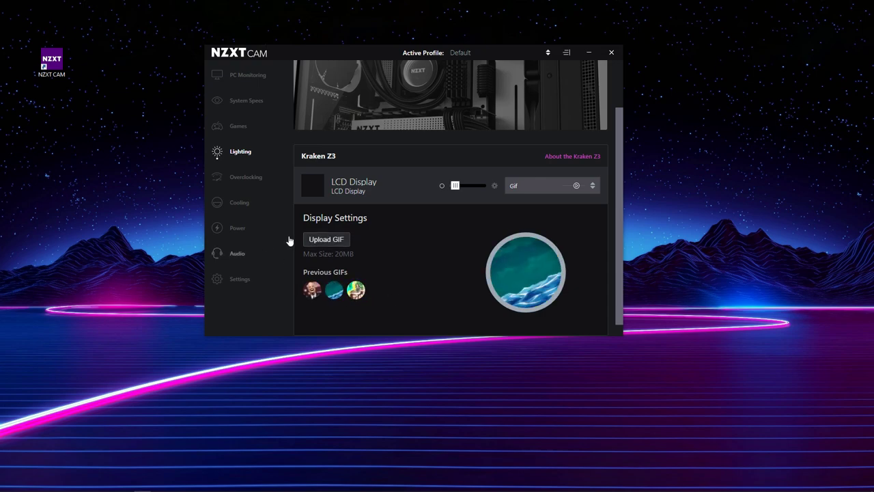
scroll(376, 279, down, 1)
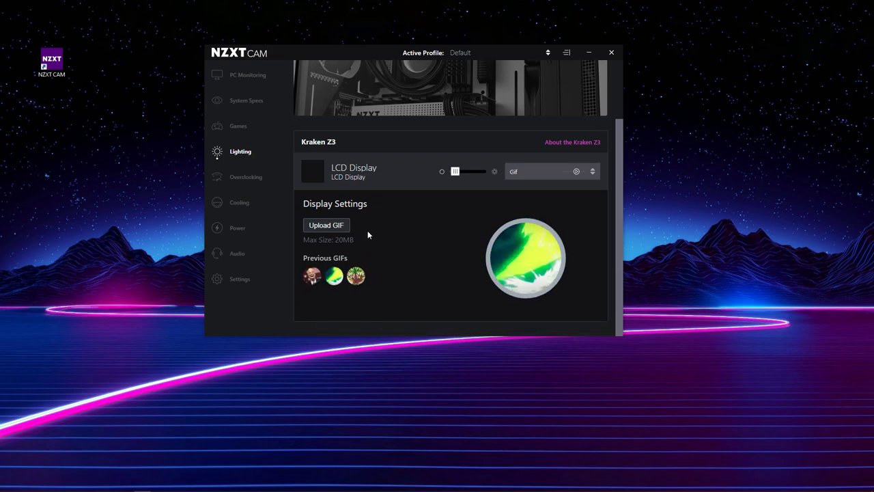
click(356, 280)
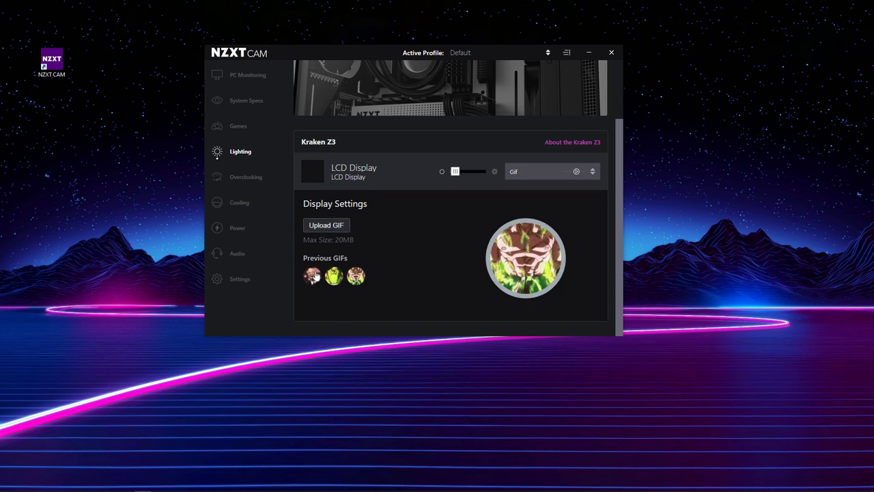
click(356, 277)
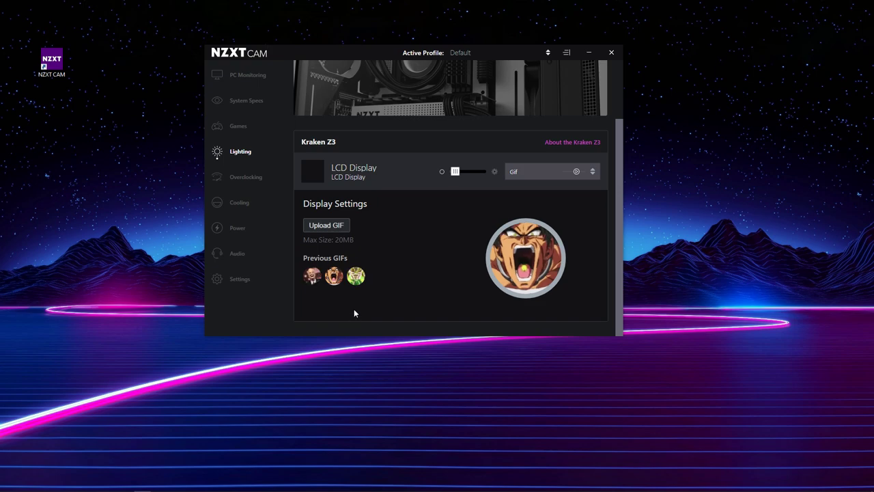
click(355, 280)
click(335, 279)
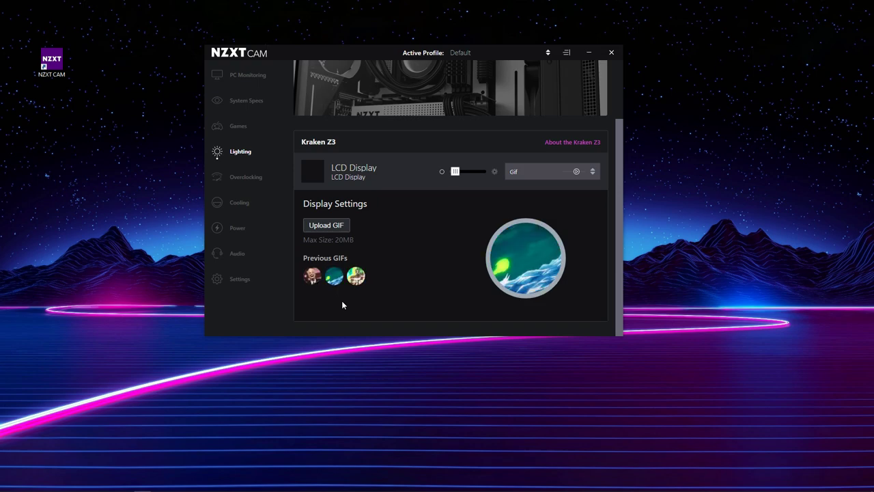
click(355, 276)
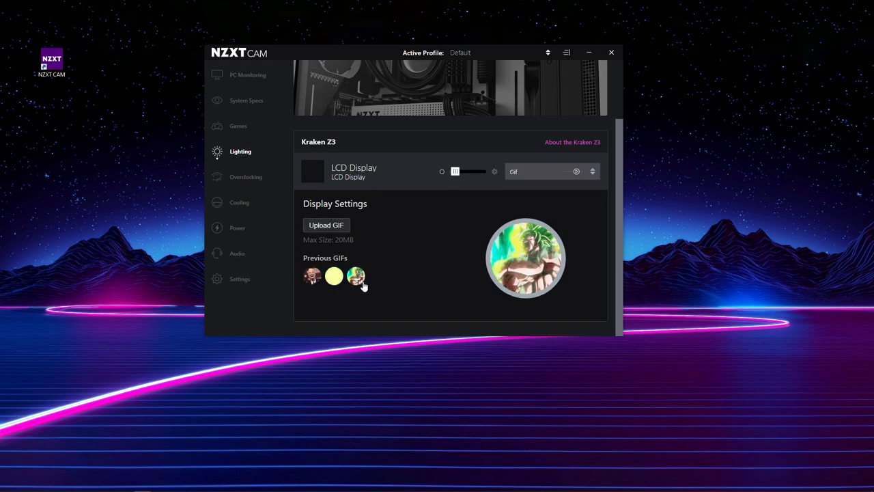